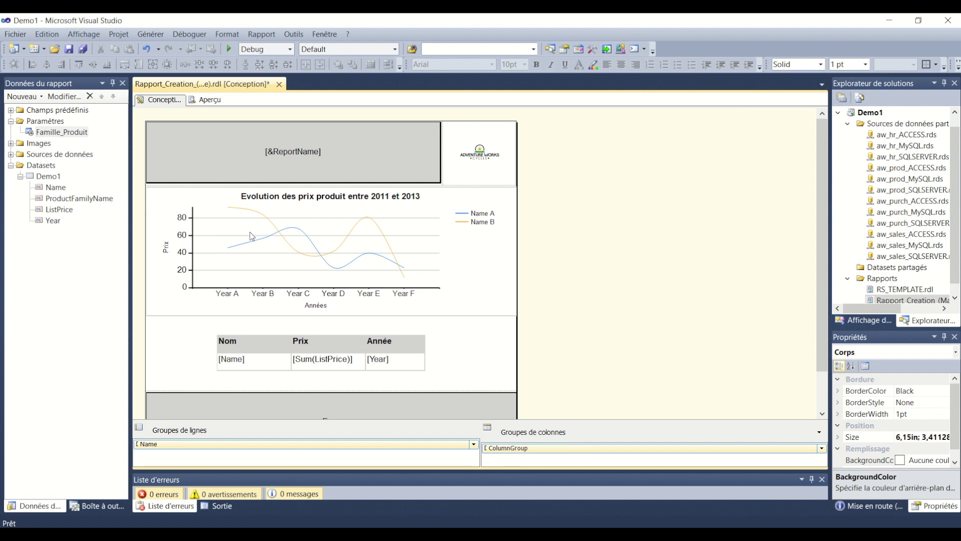
Step: Add a filter on the [ProductFamilyName] expression to the price evolution chart
click(475, 275)
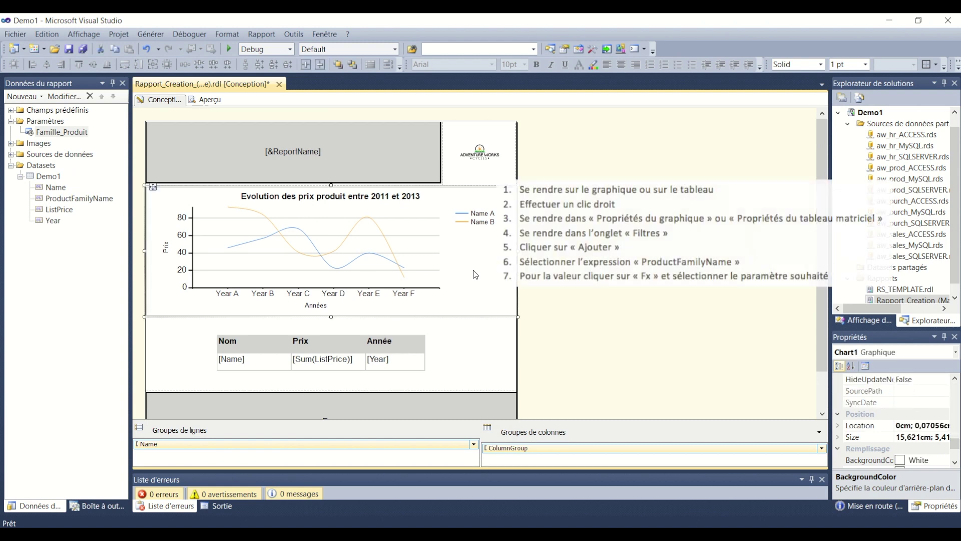
click(475, 274)
right_click(475, 275)
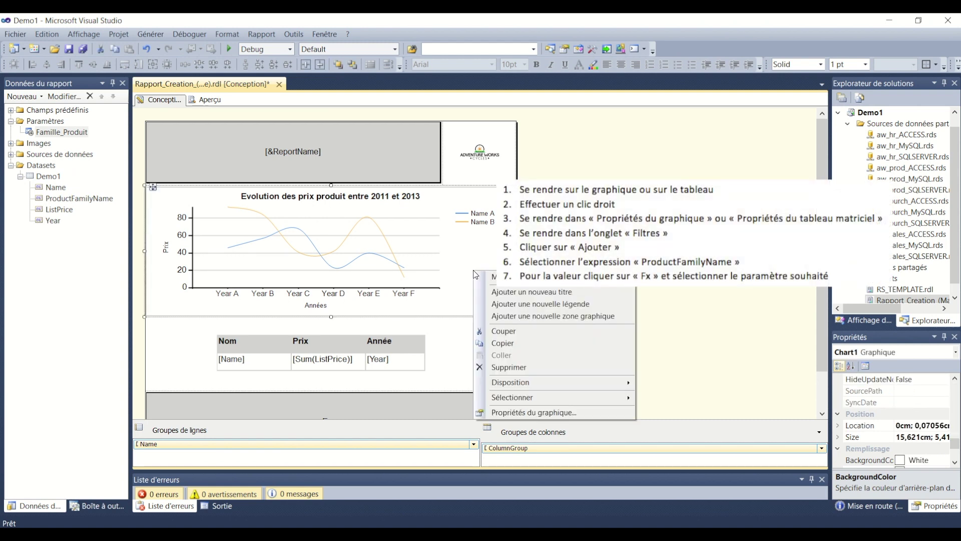
click(537, 418)
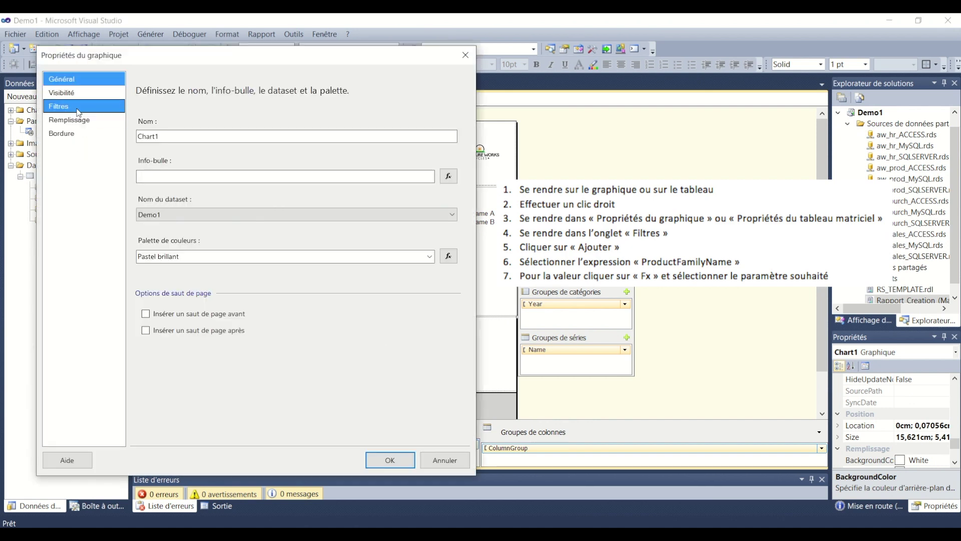
click(78, 107)
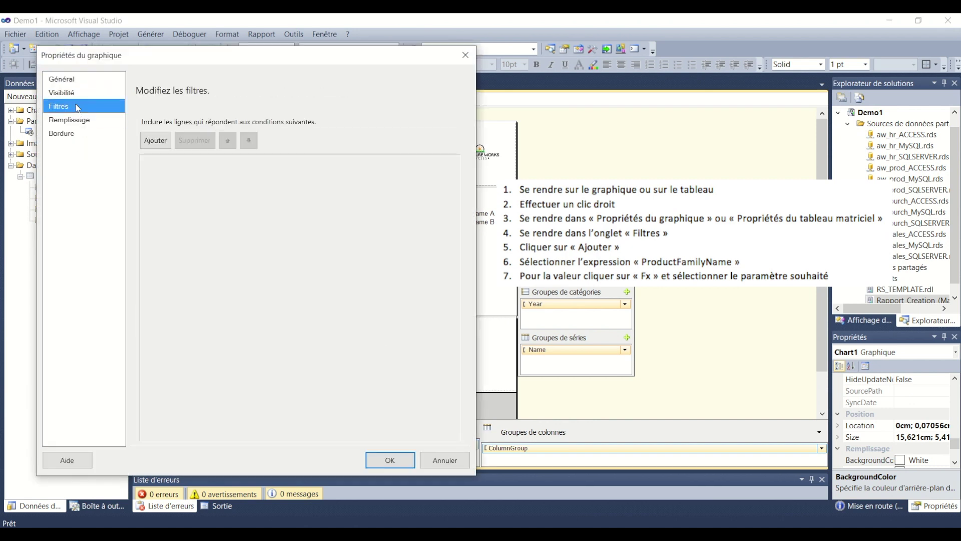
click(156, 141)
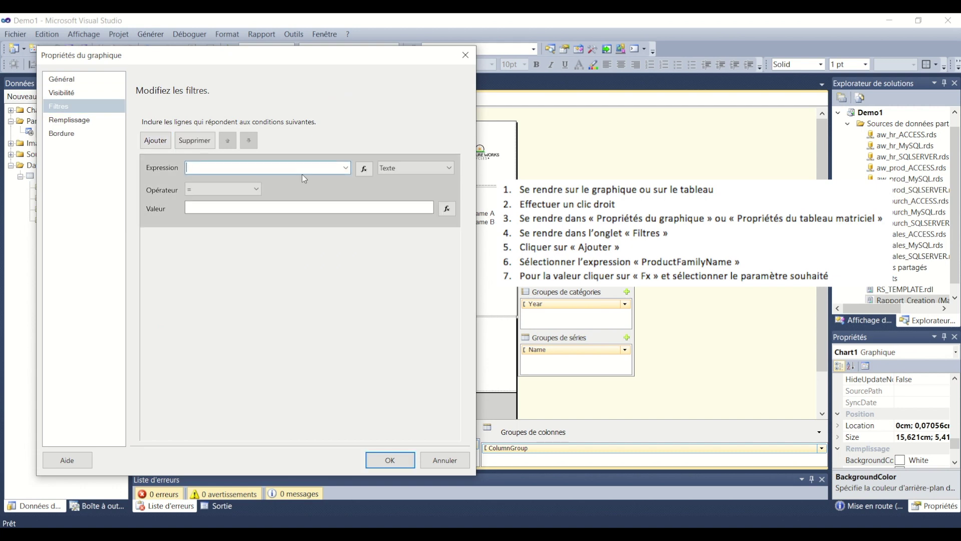
click(347, 170)
click(288, 190)
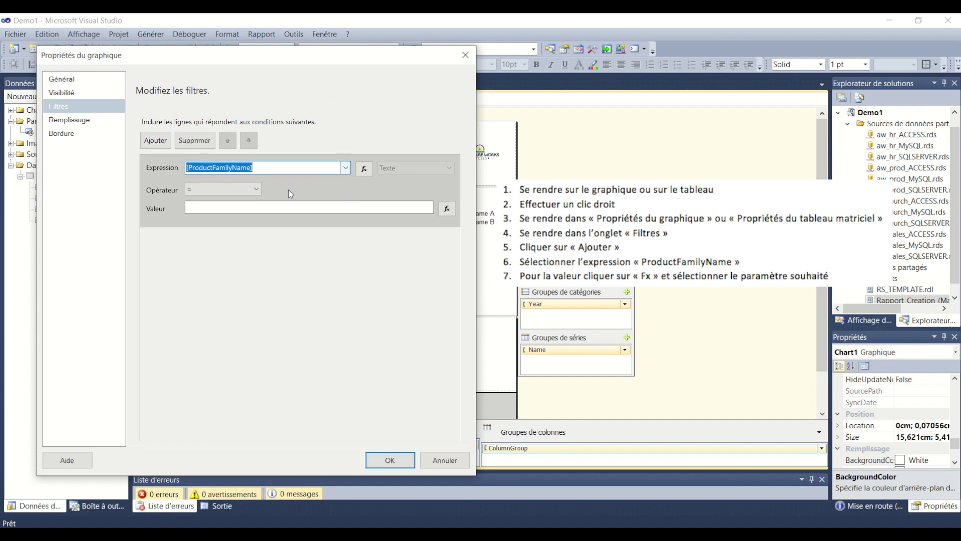
Step: Set the chart filter's comparison value to the Famille_Produit report parameter using an expression
click(447, 209)
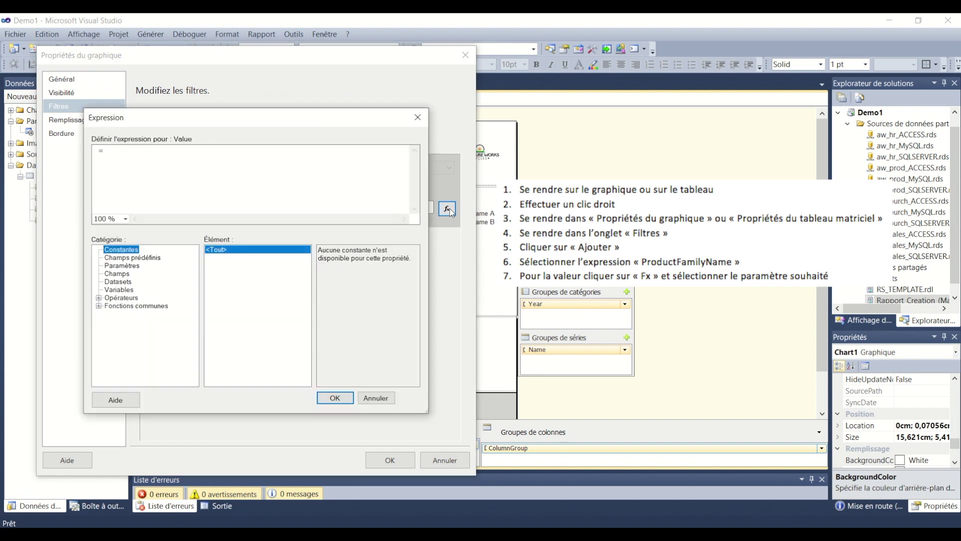
click(129, 266)
double_click(344, 250)
click(346, 396)
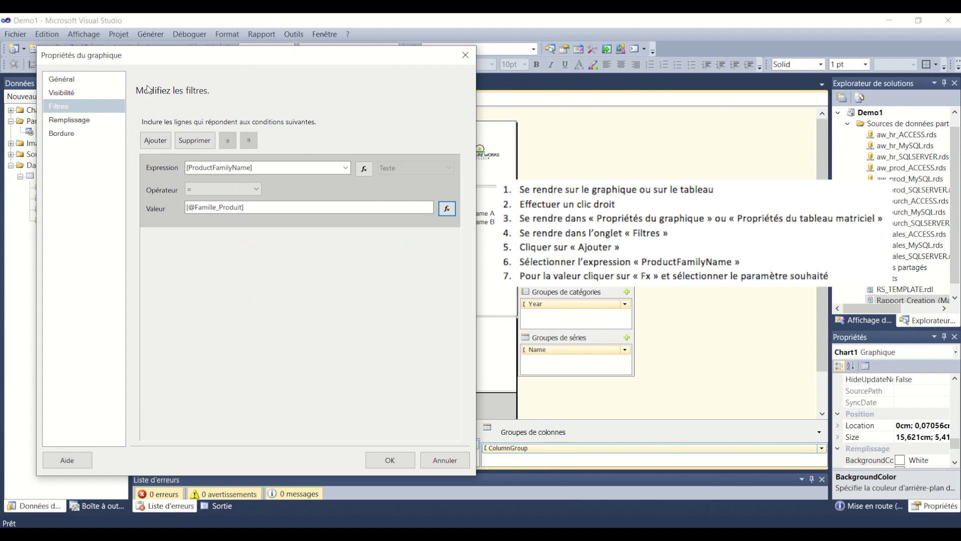
Step: Add a second chart filter keeping [Year] between (Entre) 2011 and 2013, and apply the chart properties
click(157, 144)
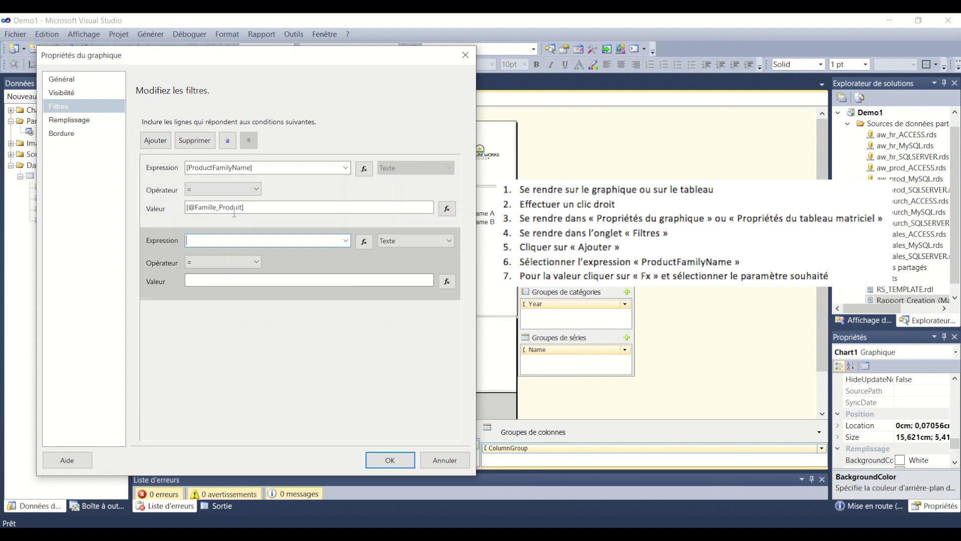
click(346, 240)
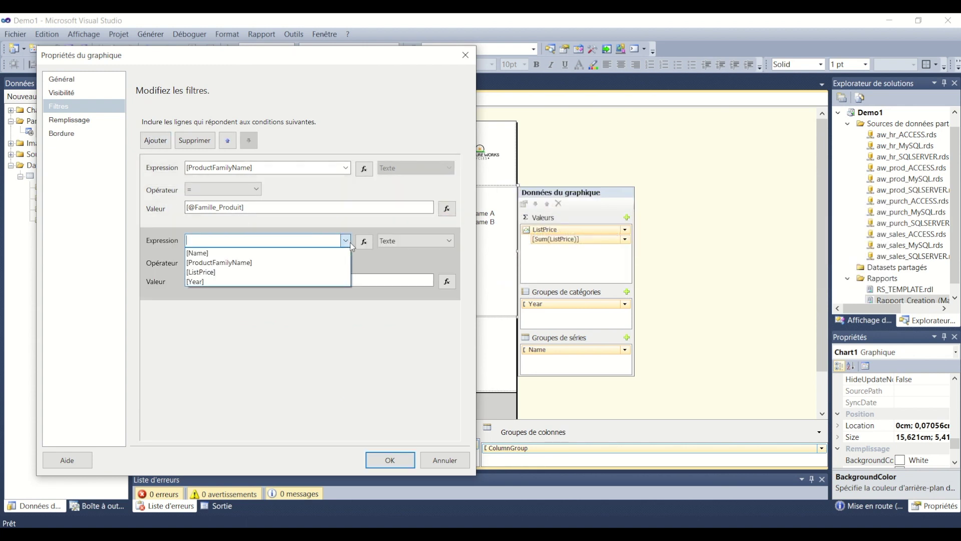
click(211, 282)
click(224, 264)
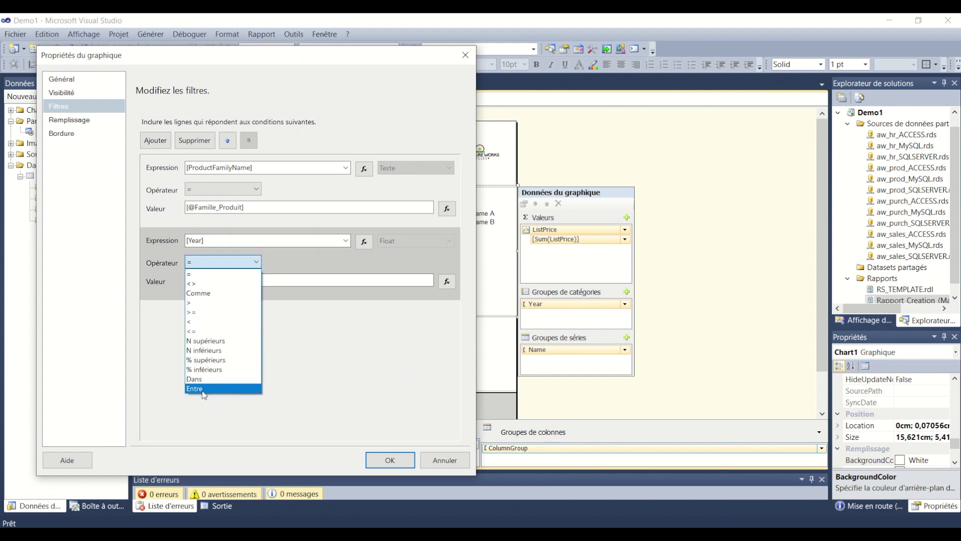
click(204, 389)
click(224, 280)
text(2011)
key(Tab)
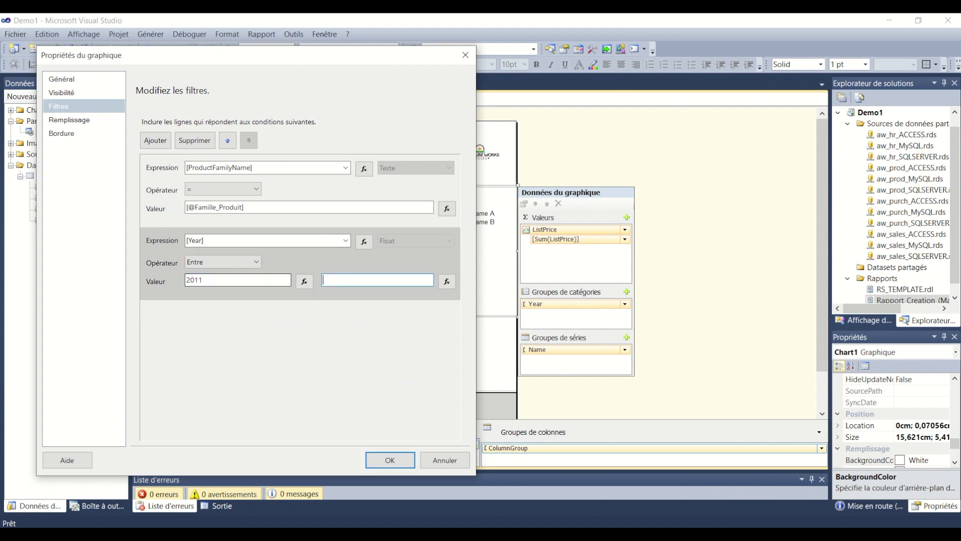
text(2013)
click(390, 460)
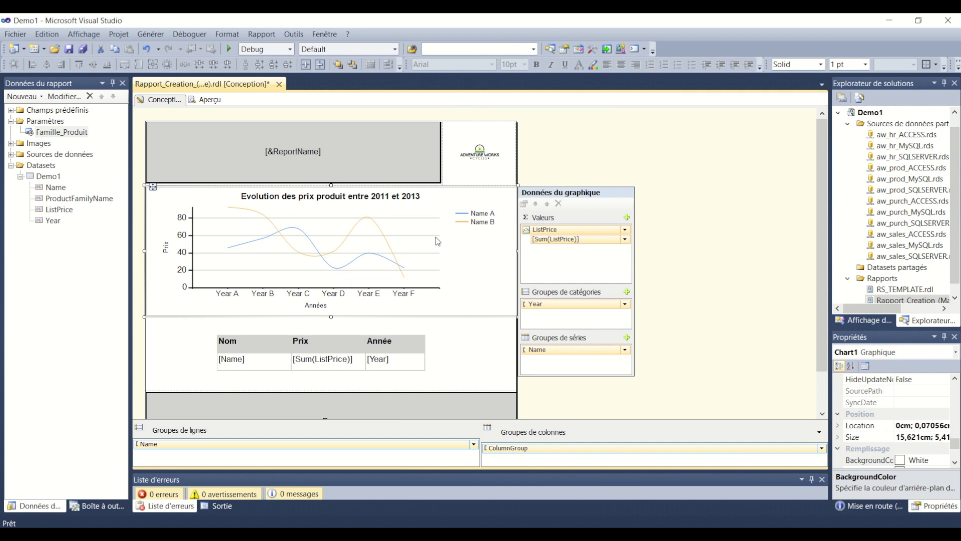
Step: Add a filter on the [ProductFamilyName] expression to the Nom/Prix/Année table
click(258, 334)
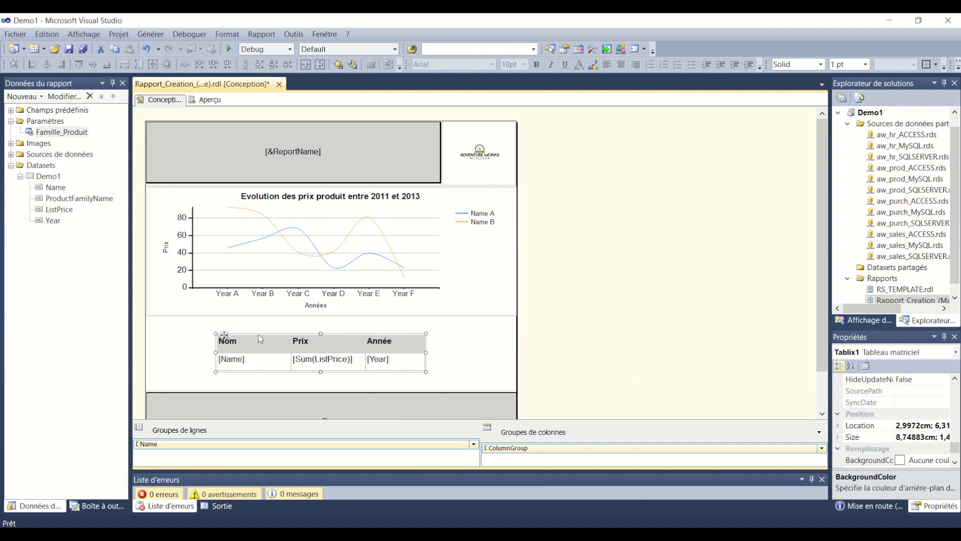
click(233, 342)
click(232, 331)
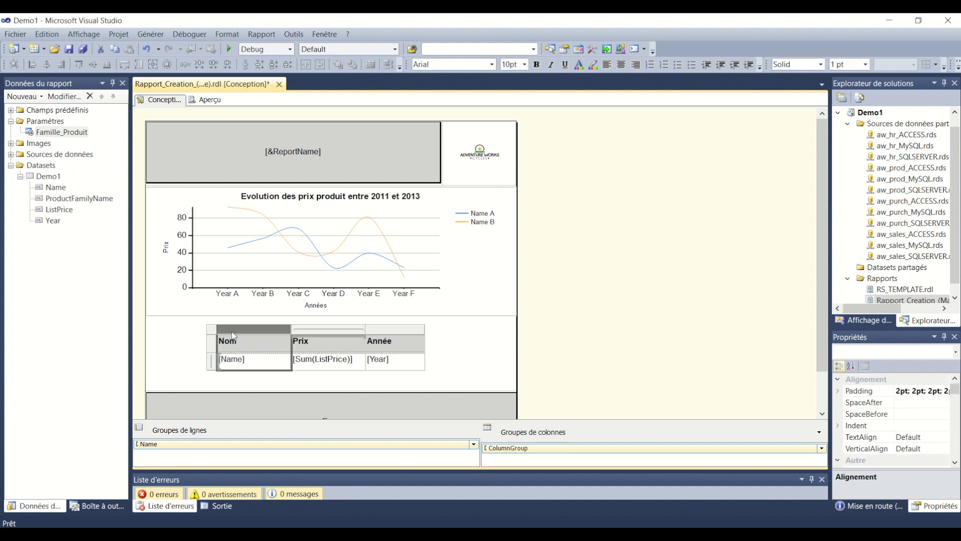
right_click(234, 335)
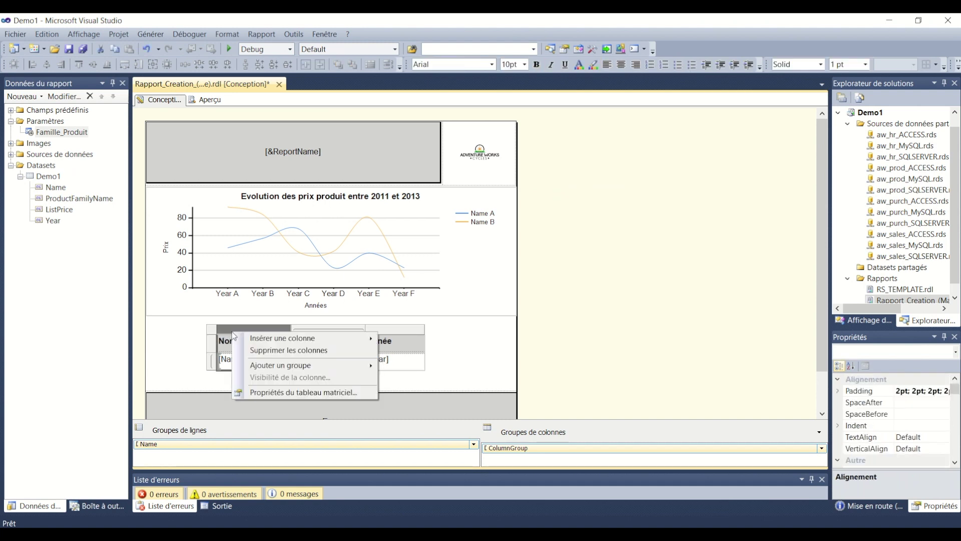
click(295, 391)
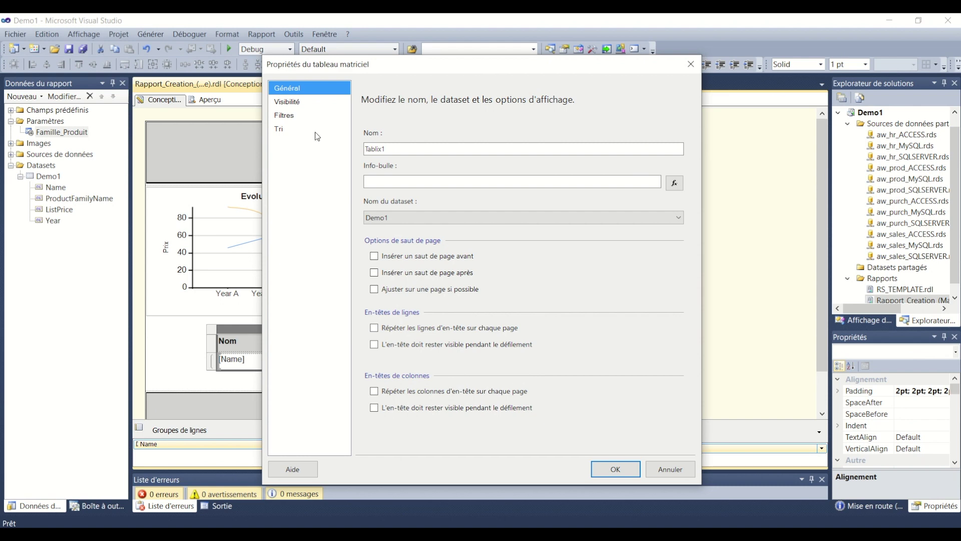
click(308, 118)
click(380, 153)
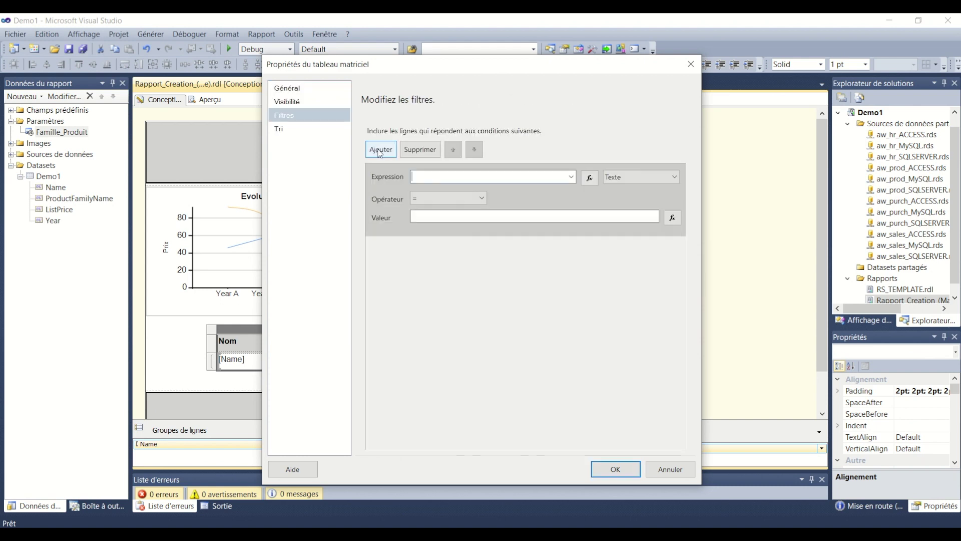
click(571, 177)
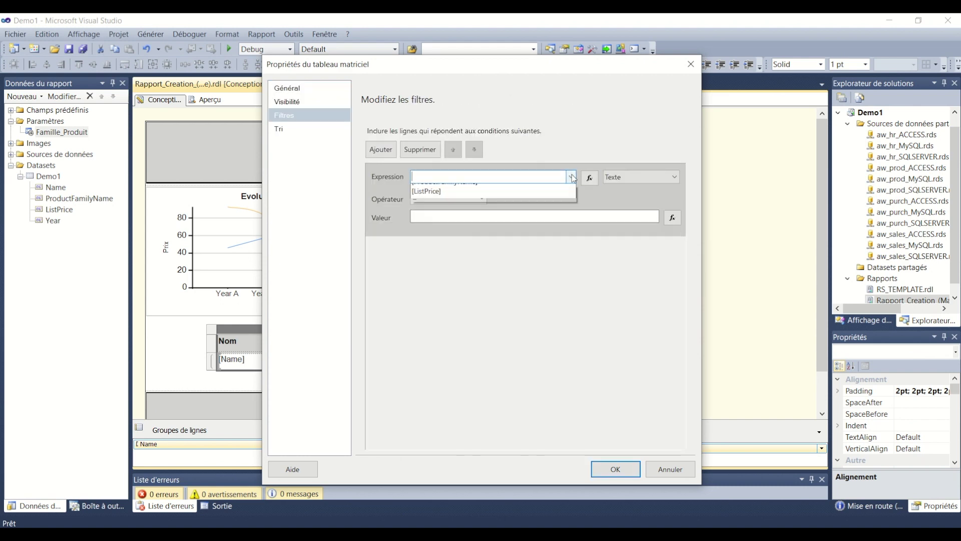
click(502, 196)
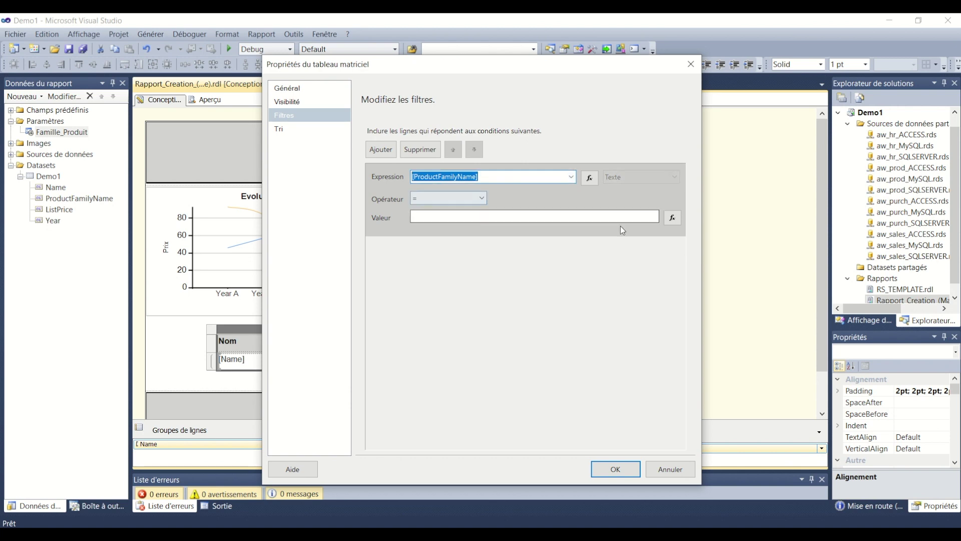
Step: Set the table filter's value to the Famille_Produit parameter using an expression and apply the table properties
click(672, 219)
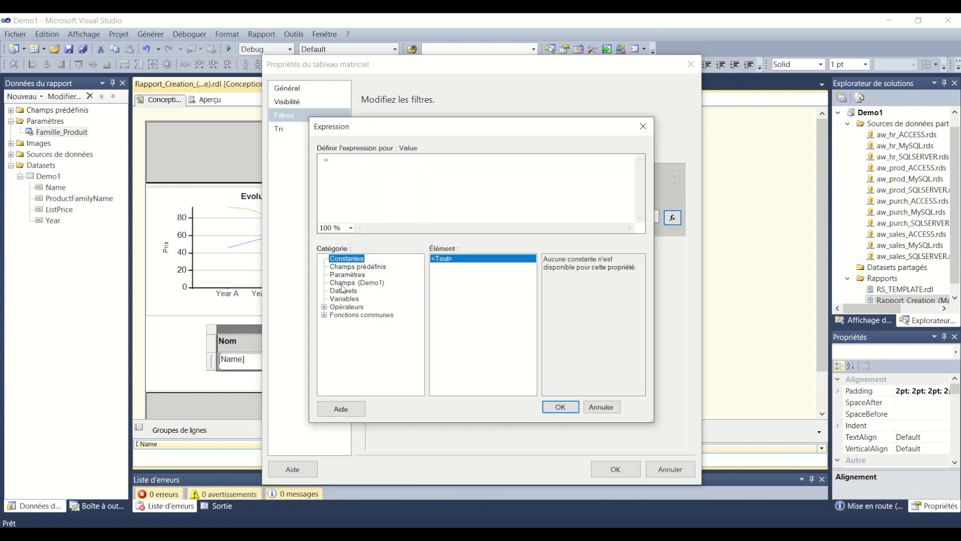
click(358, 275)
double_click(573, 266)
click(574, 409)
click(615, 469)
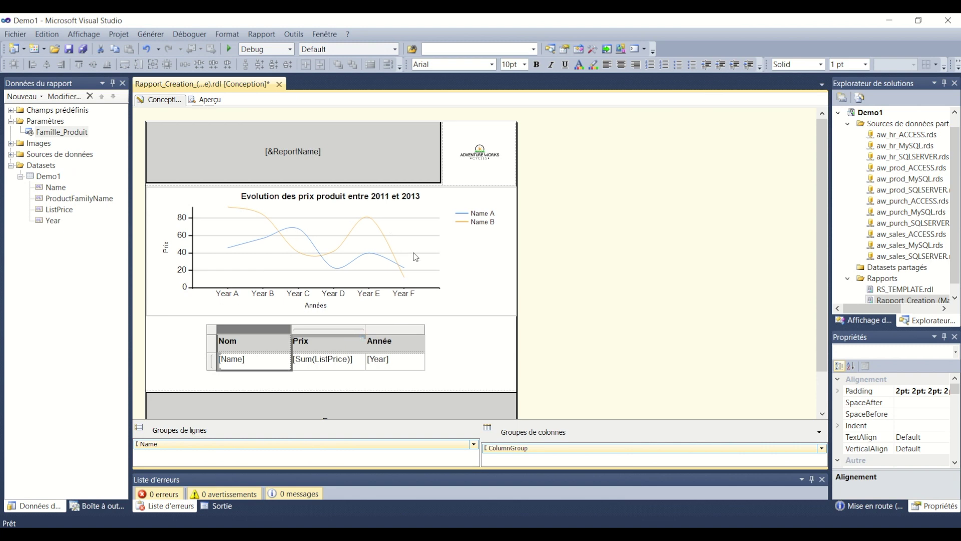
Step: Sort the chart's Year category group by [Year] in Z-A order
click(455, 271)
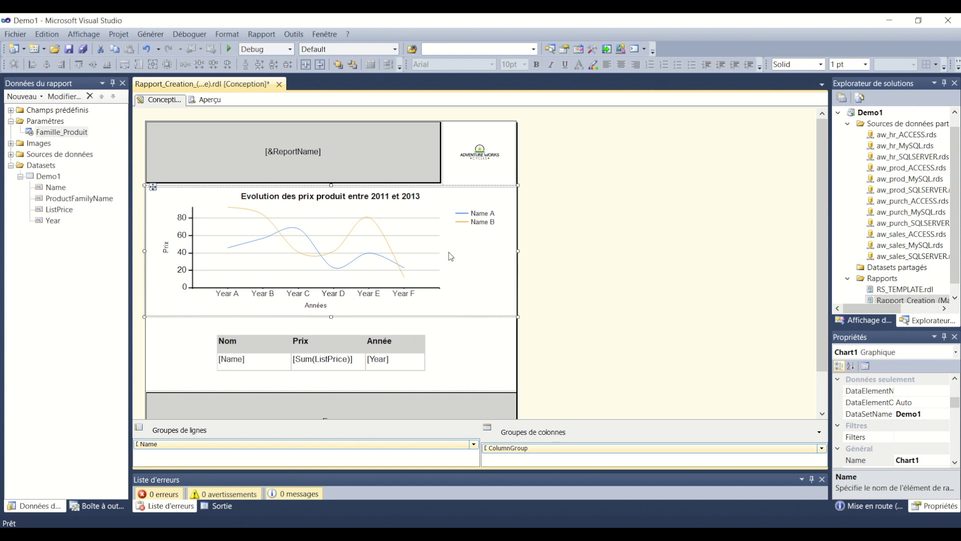
click(476, 253)
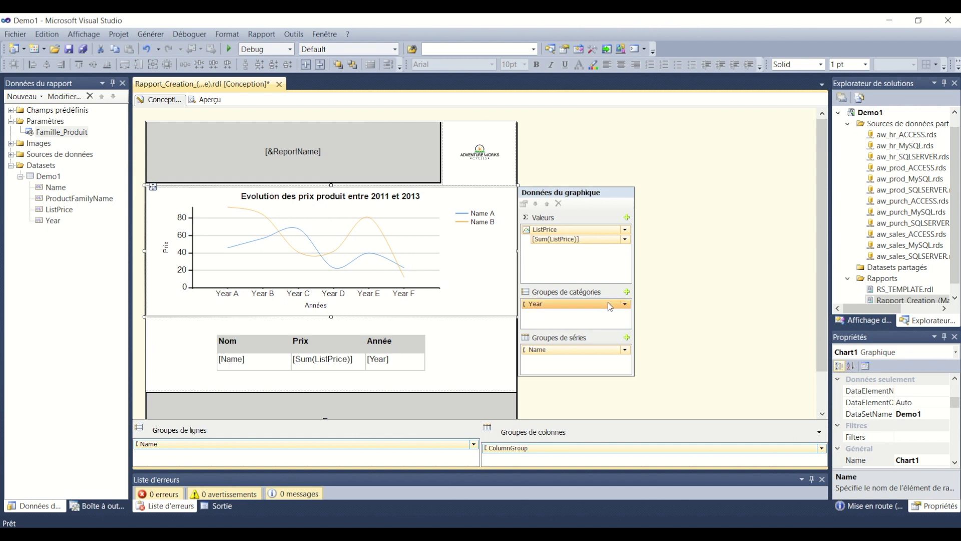
click(625, 304)
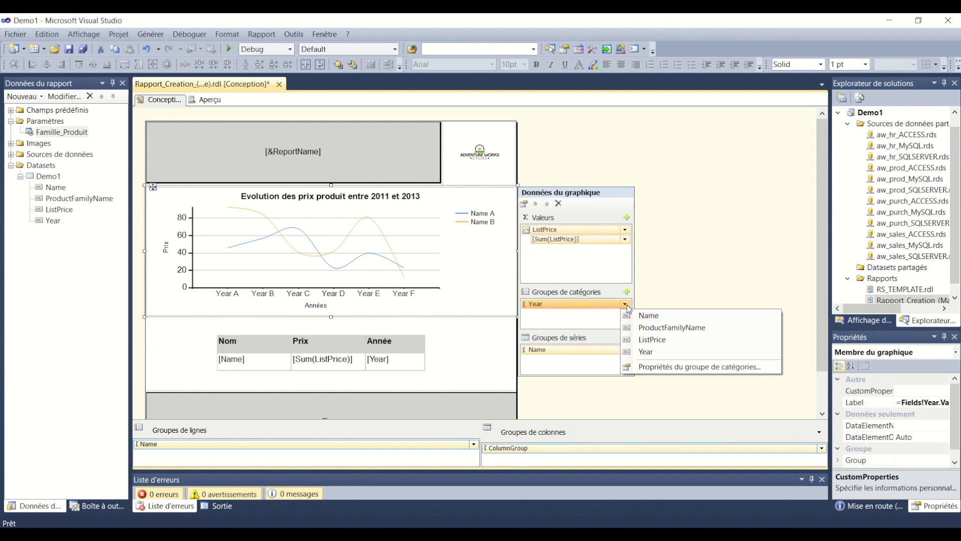
click(677, 369)
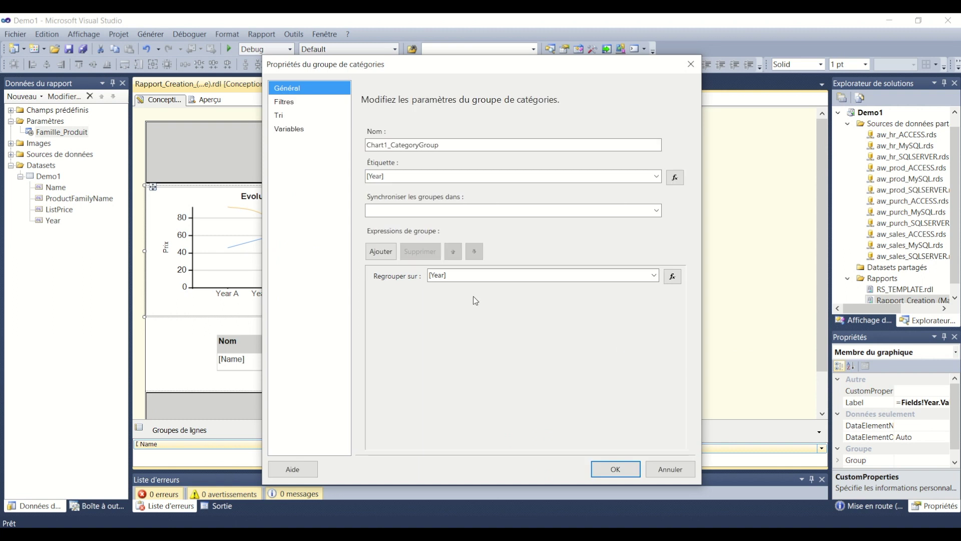
click(282, 123)
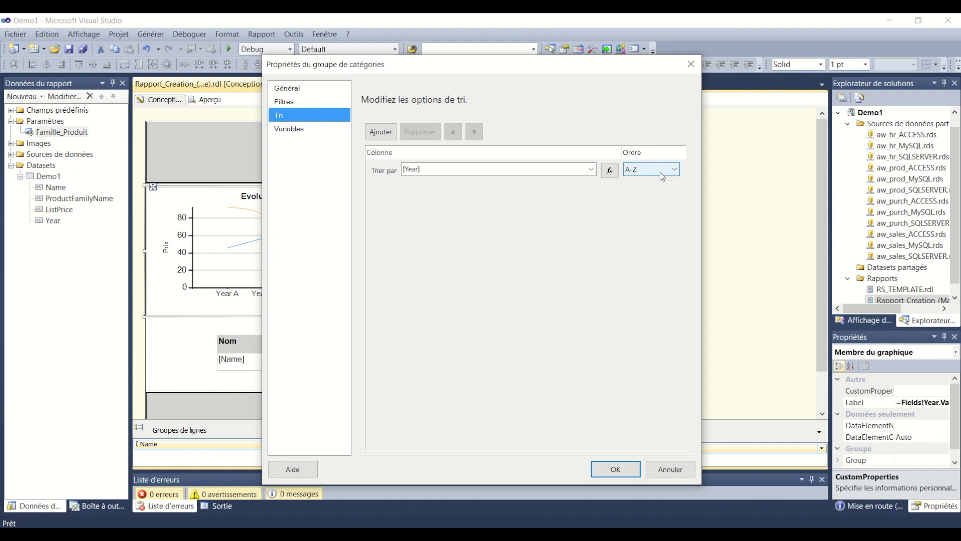
click(660, 172)
click(639, 191)
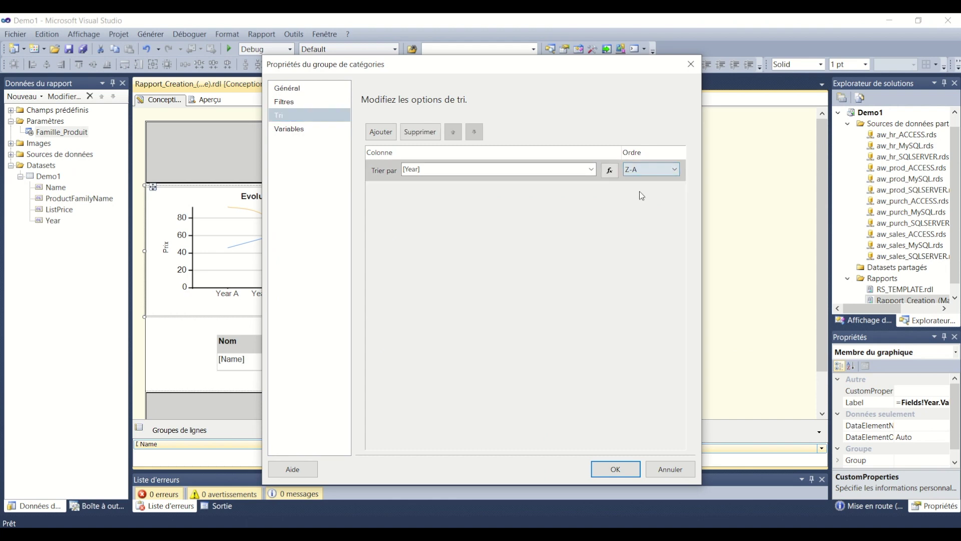
click(605, 469)
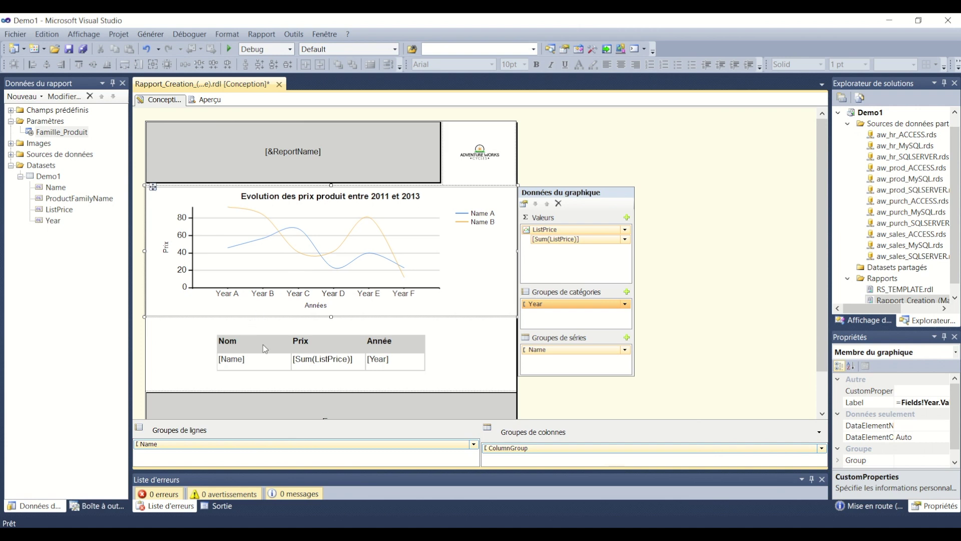
Step: Enable interactive sorting on the text box of the table's Nom header
click(189, 355)
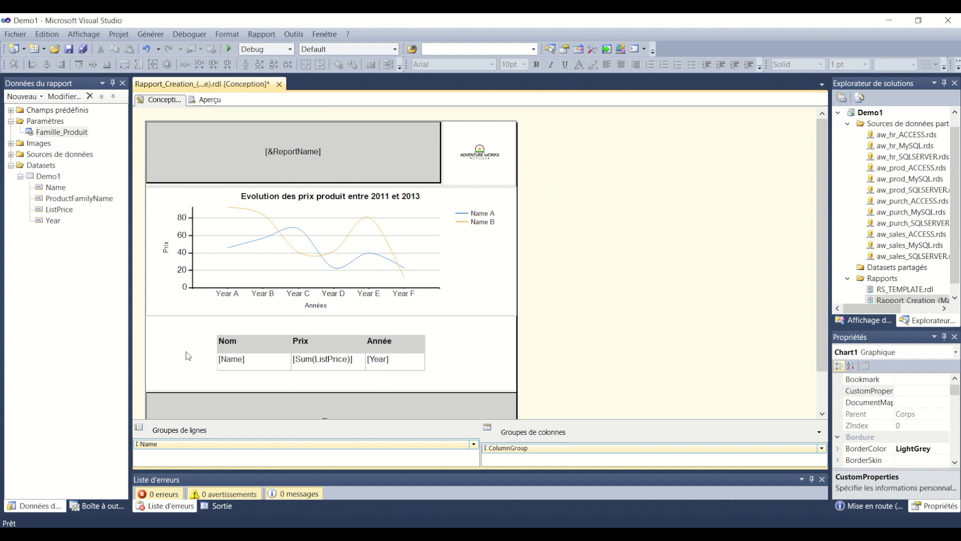
click(251, 342)
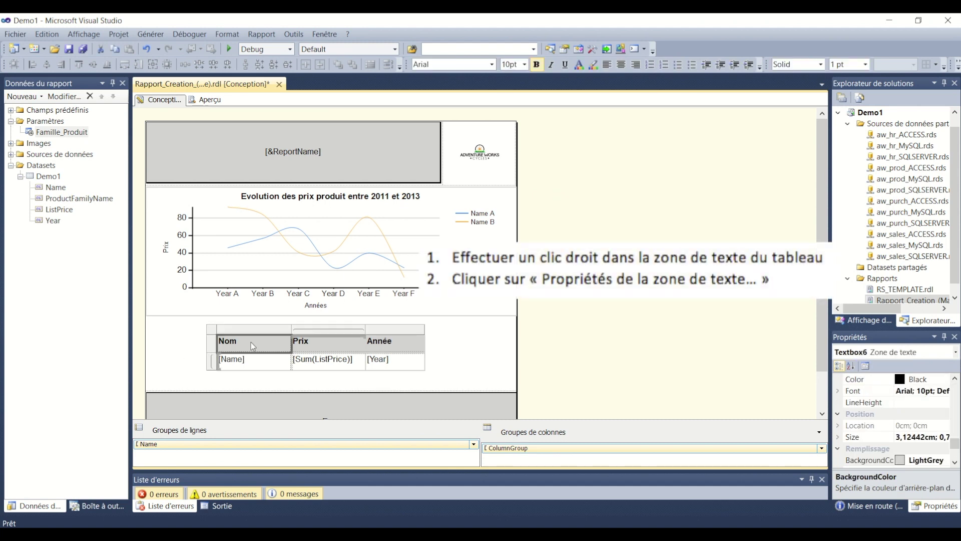
right_click(257, 345)
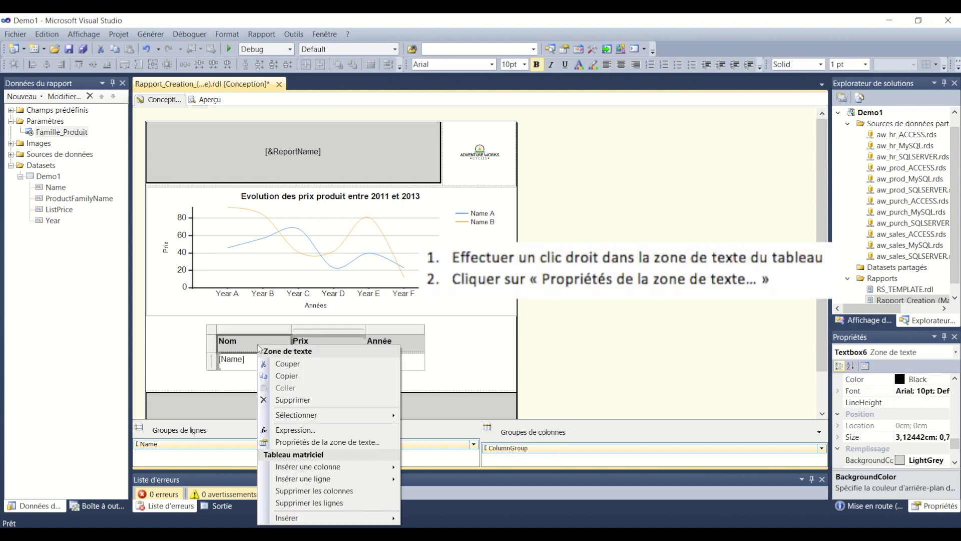
click(307, 443)
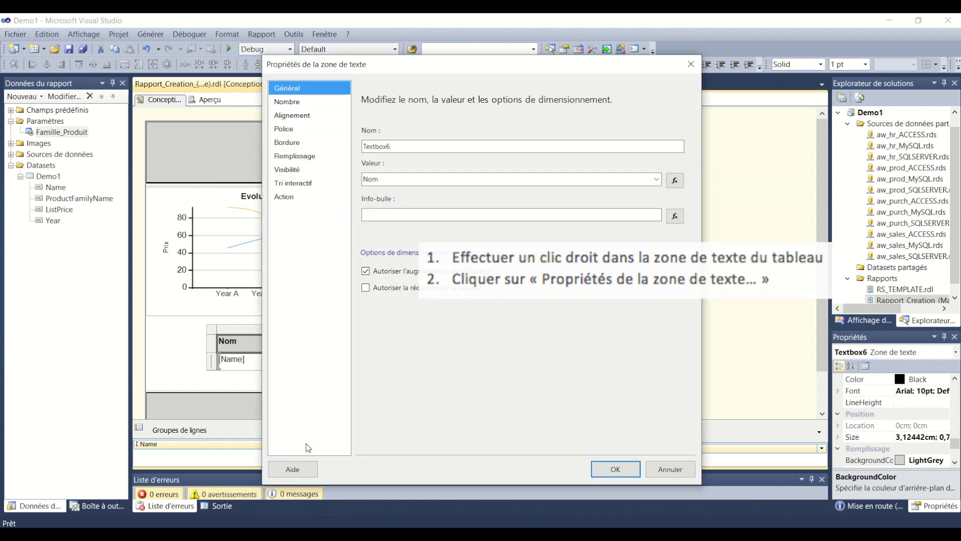
click(309, 188)
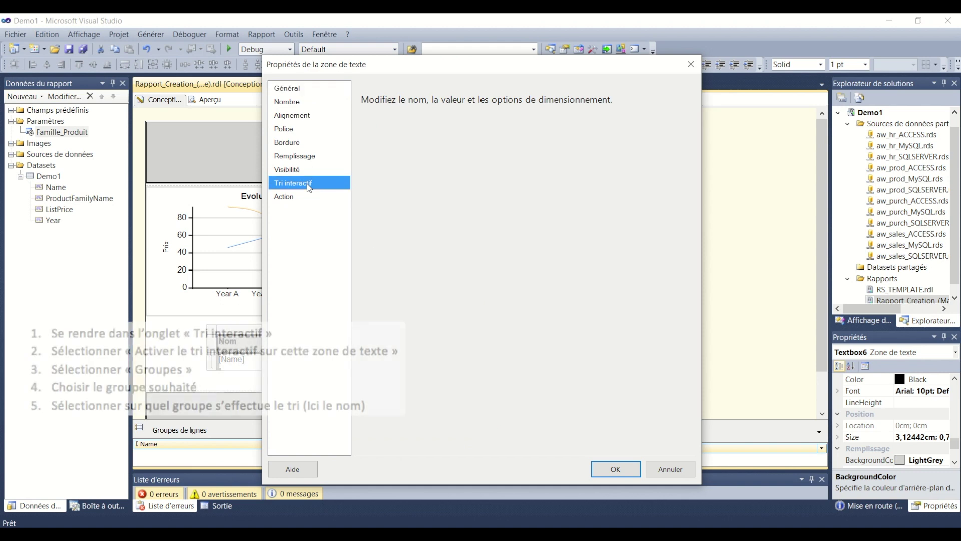
click(372, 133)
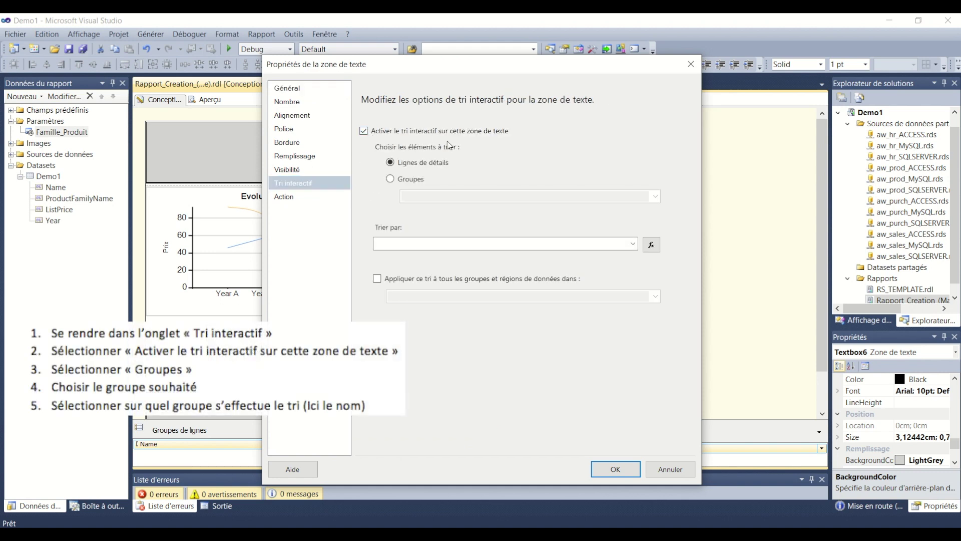
Step: Make the Nom header's interactive sort act on the Name group, sorted by [Name], and apply the text box properties
click(407, 180)
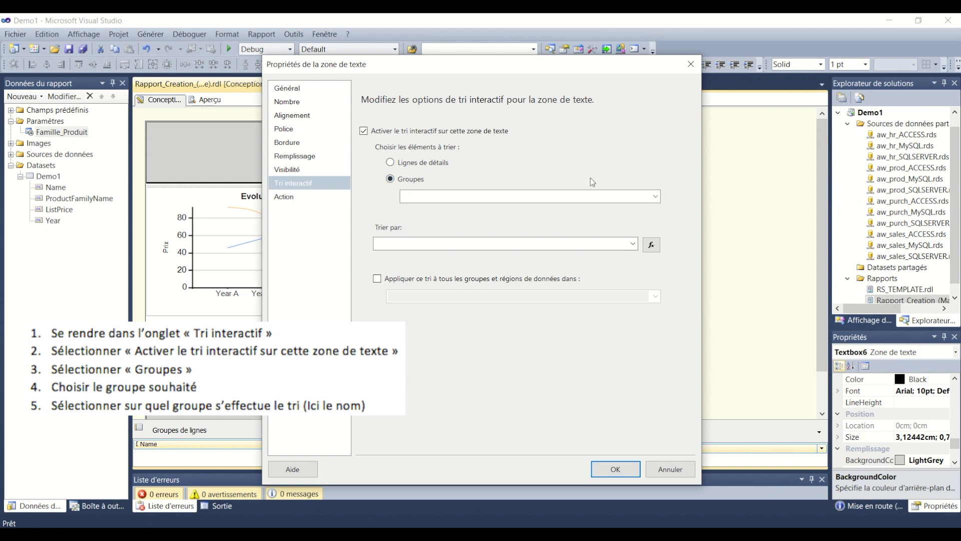
click(656, 196)
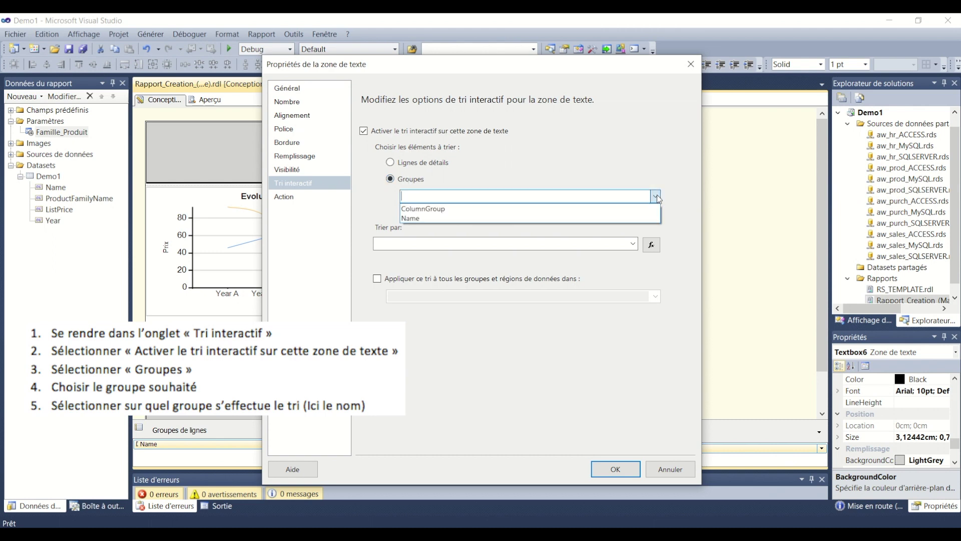
click(480, 217)
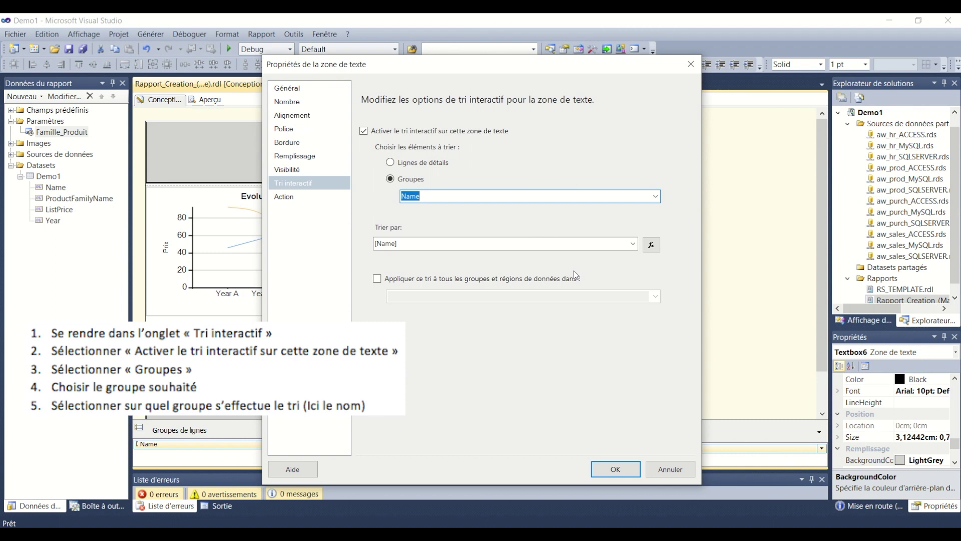
click(615, 469)
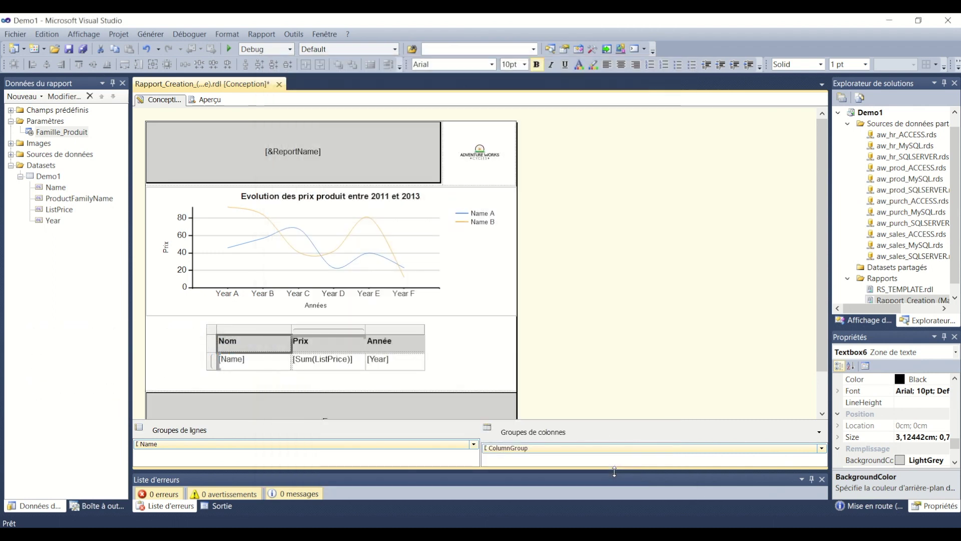
click(304, 380)
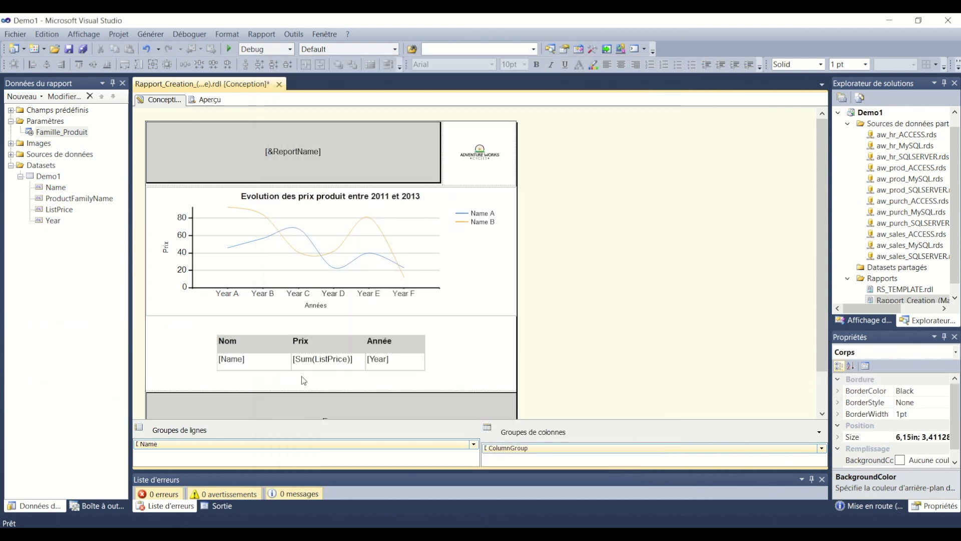
Step: Preview the report for the Components product family and look through its chart and table
click(204, 101)
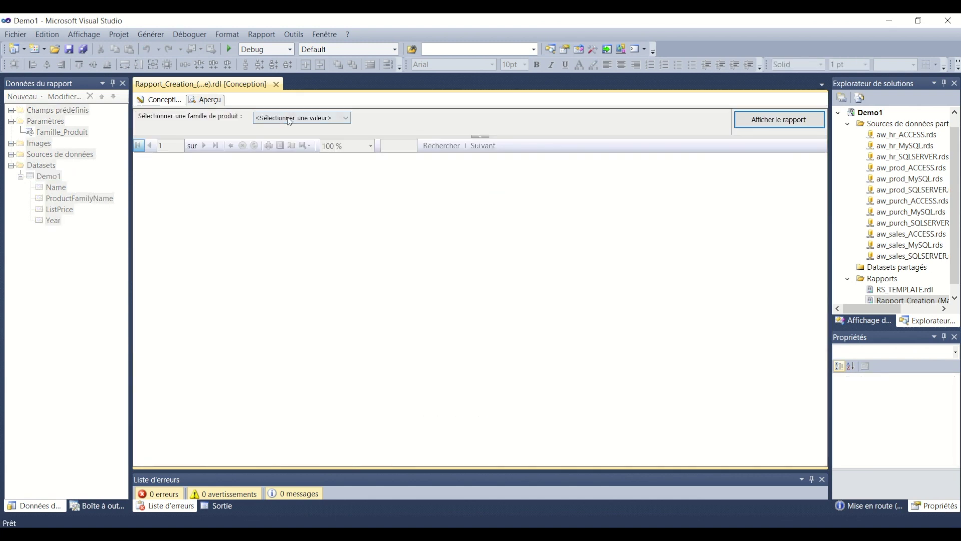
click(290, 118)
click(290, 153)
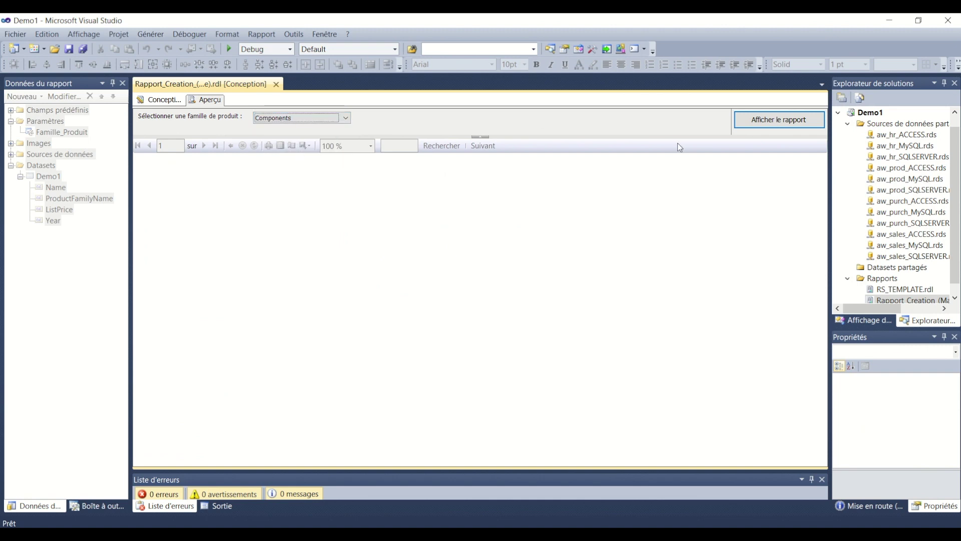
click(766, 124)
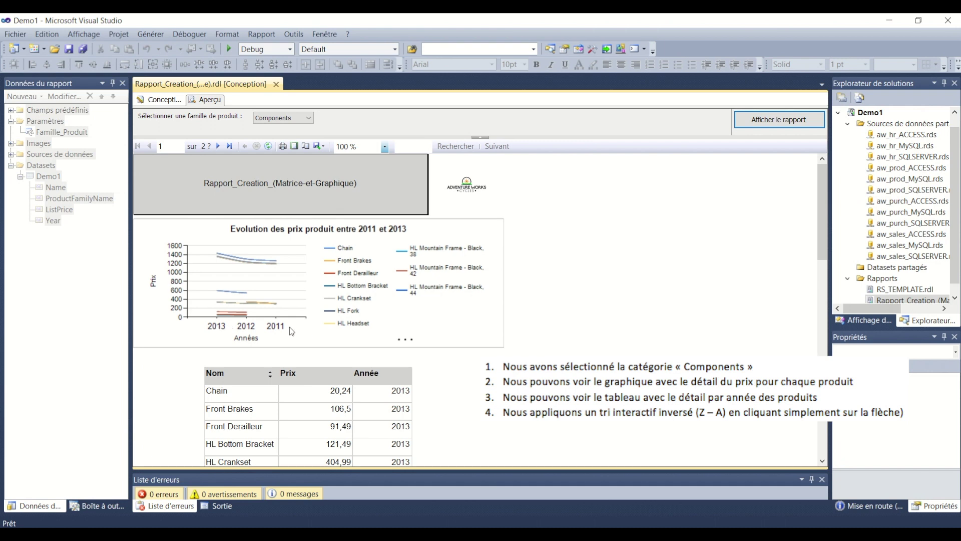
scroll(303, 372, down, 10)
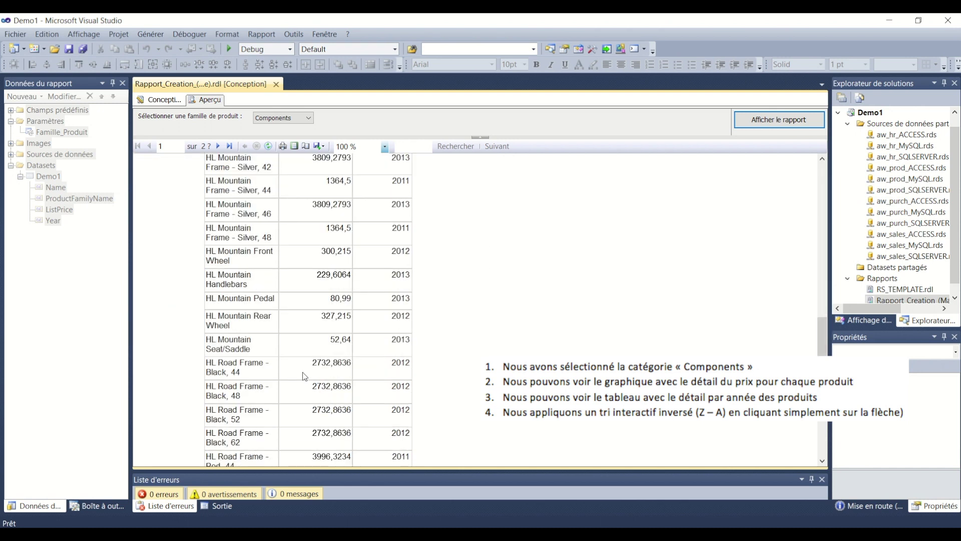
scroll(303, 372, up, 10)
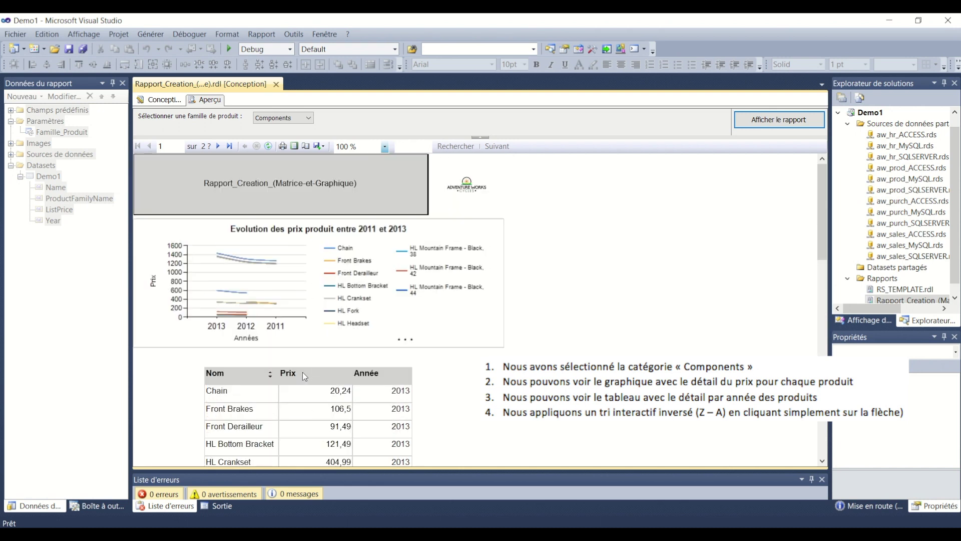
Step: Test the Nom column's interactive sort in Z-A and back in A-Z order, and return to the report's design view
click(270, 374)
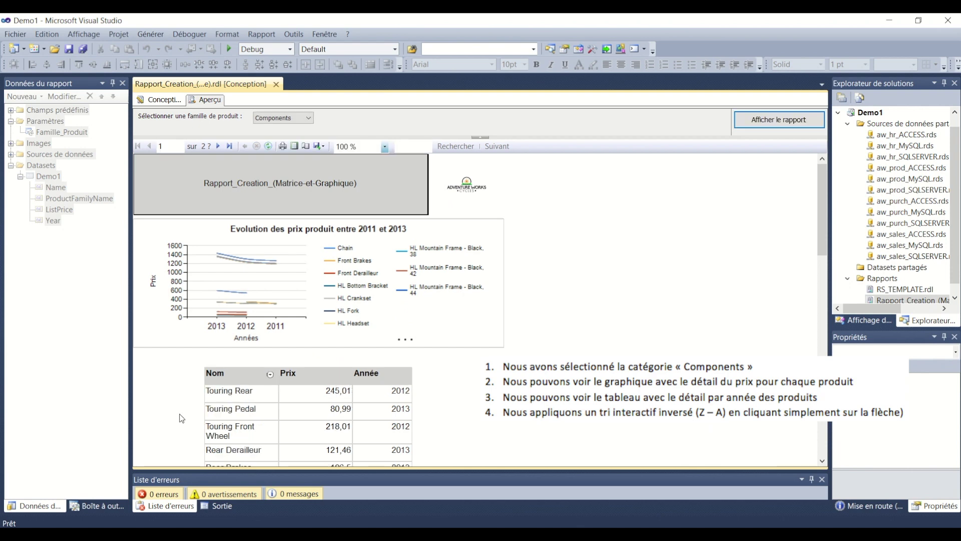
click(270, 373)
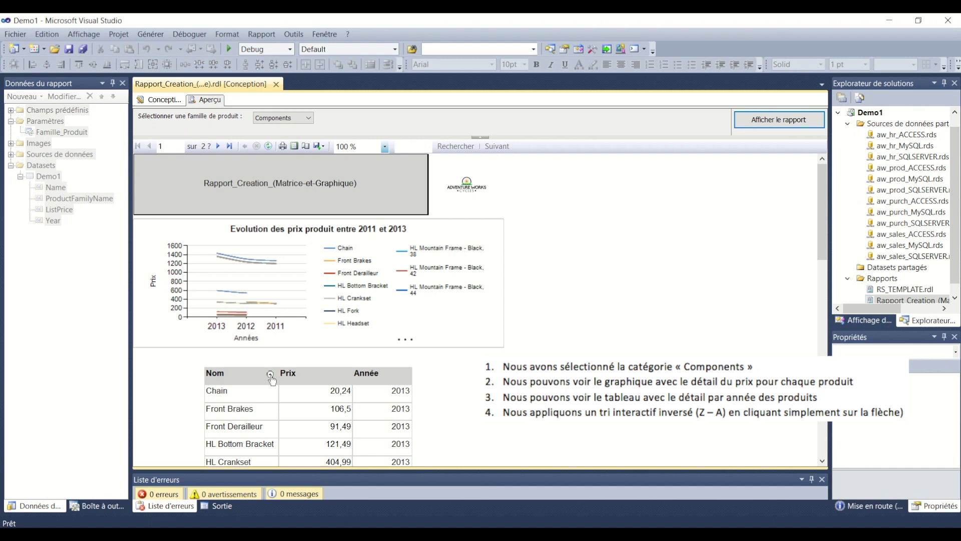
click(162, 103)
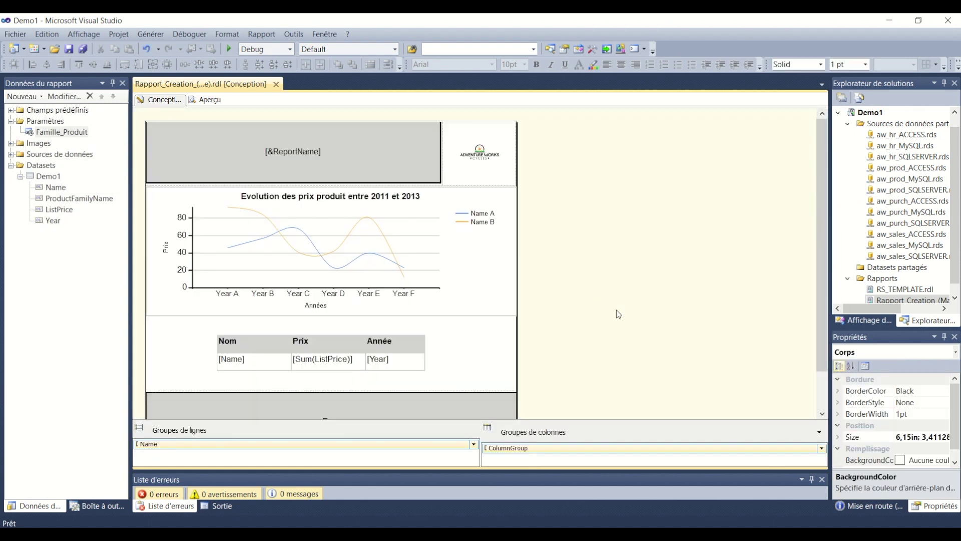